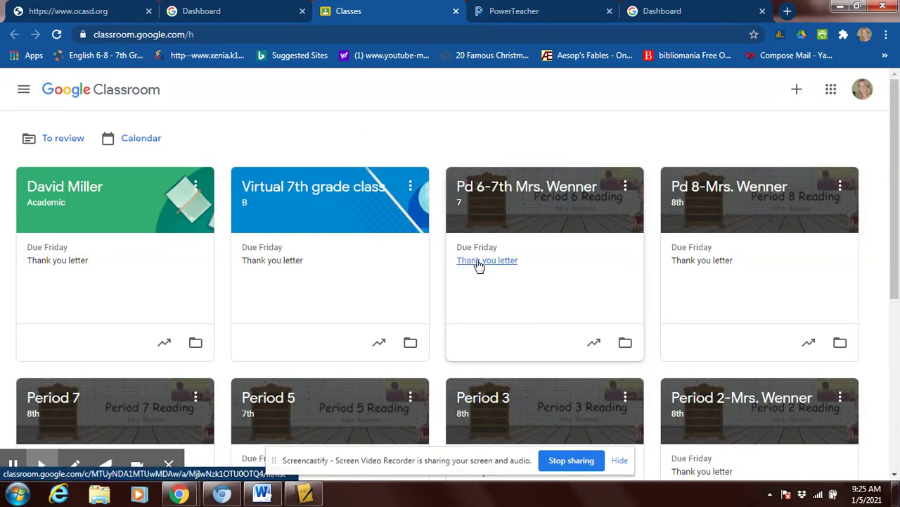
{"action": "scroll", "coordinate": [373, 275], "scroll_direction": "down", "scroll_amount": 2}
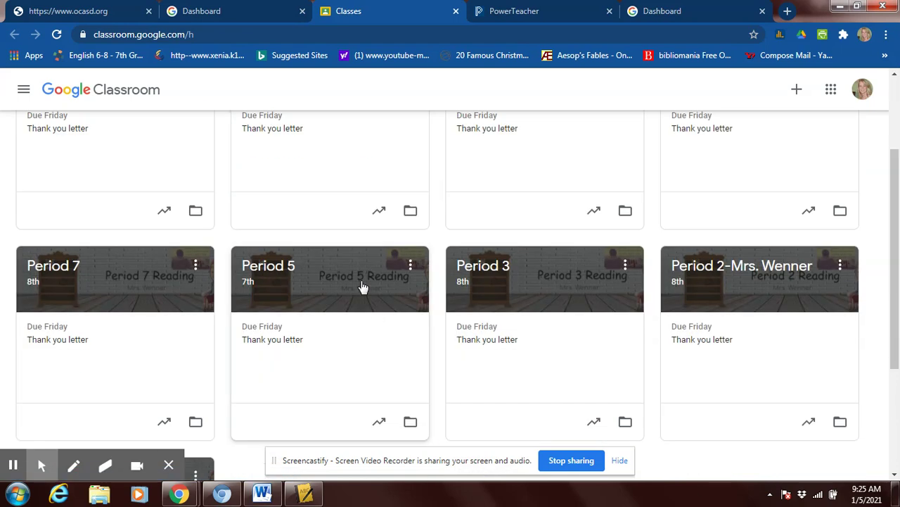
{"action": "scroll", "coordinate": [363, 287], "scroll_direction": "down", "scroll_amount": 1}
{"action": "scroll", "coordinate": [363, 287], "scroll_direction": "down", "scroll_amount": 1}
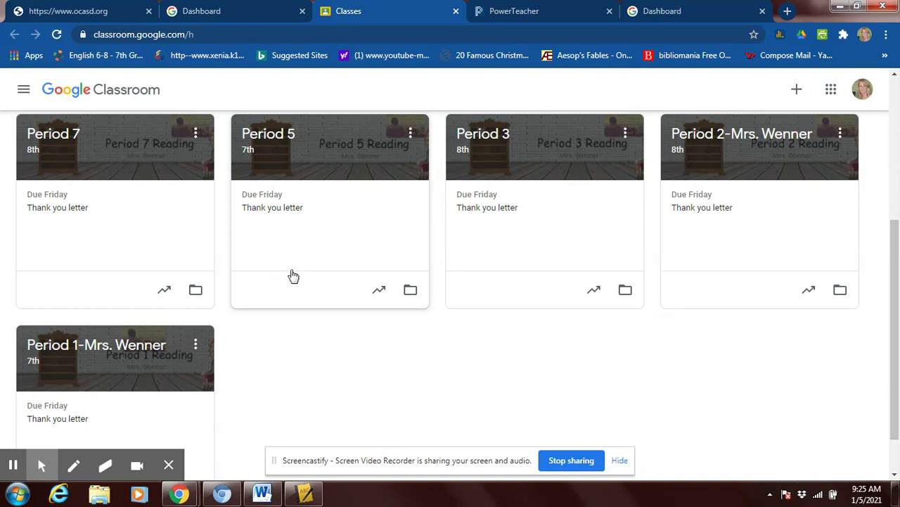
{"action": "scroll", "coordinate": [292, 274], "scroll_direction": "down", "scroll_amount": 1}
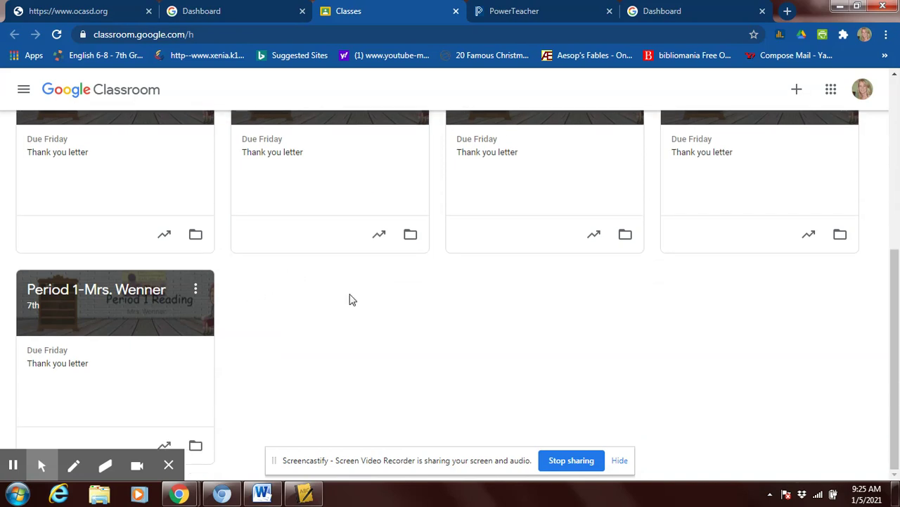